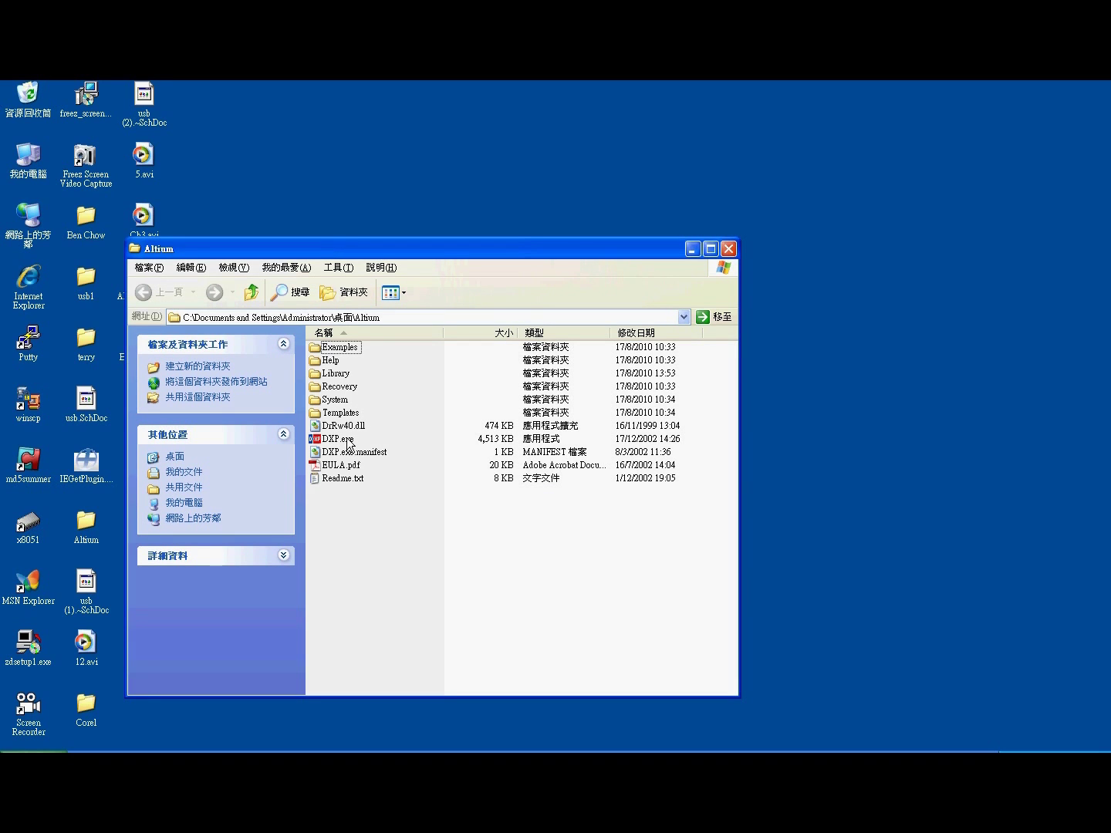
# Step: Launch DXP.exe from the Altium folder and create a new board level design project
pyautogui.click(349, 443)
pyautogui.doubleClick(349, 441)
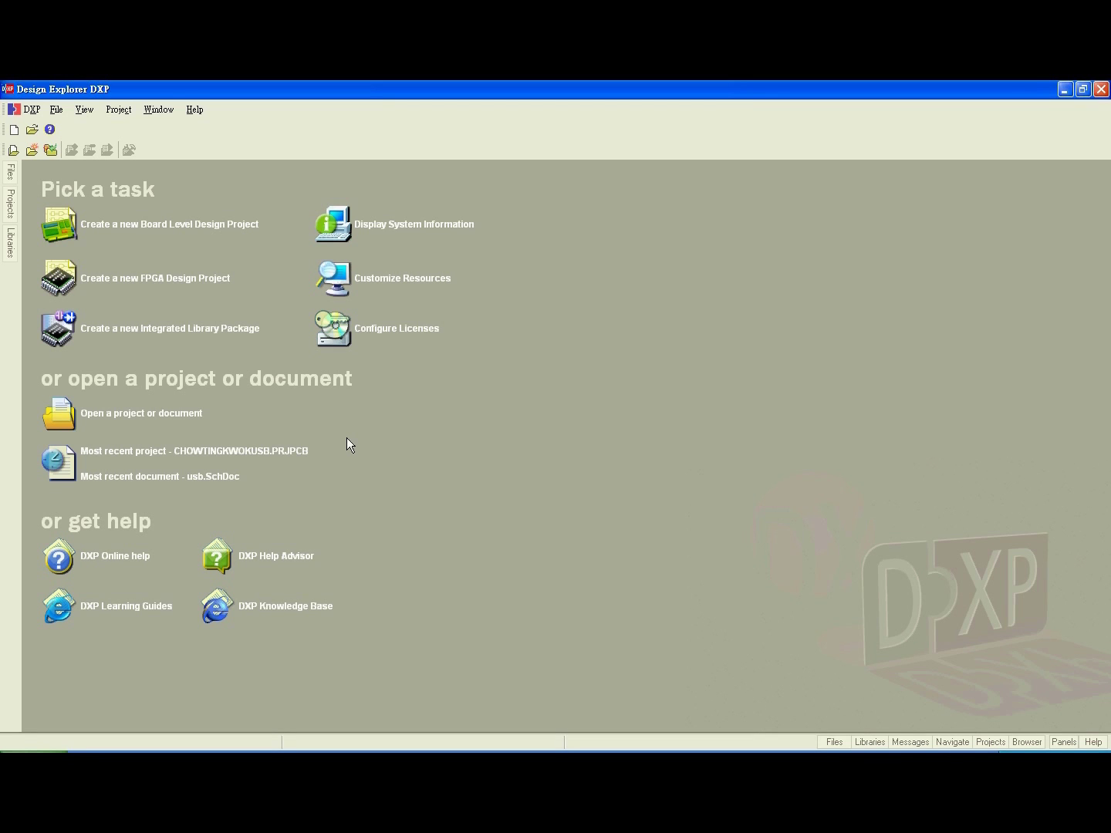
pyautogui.click(130, 231)
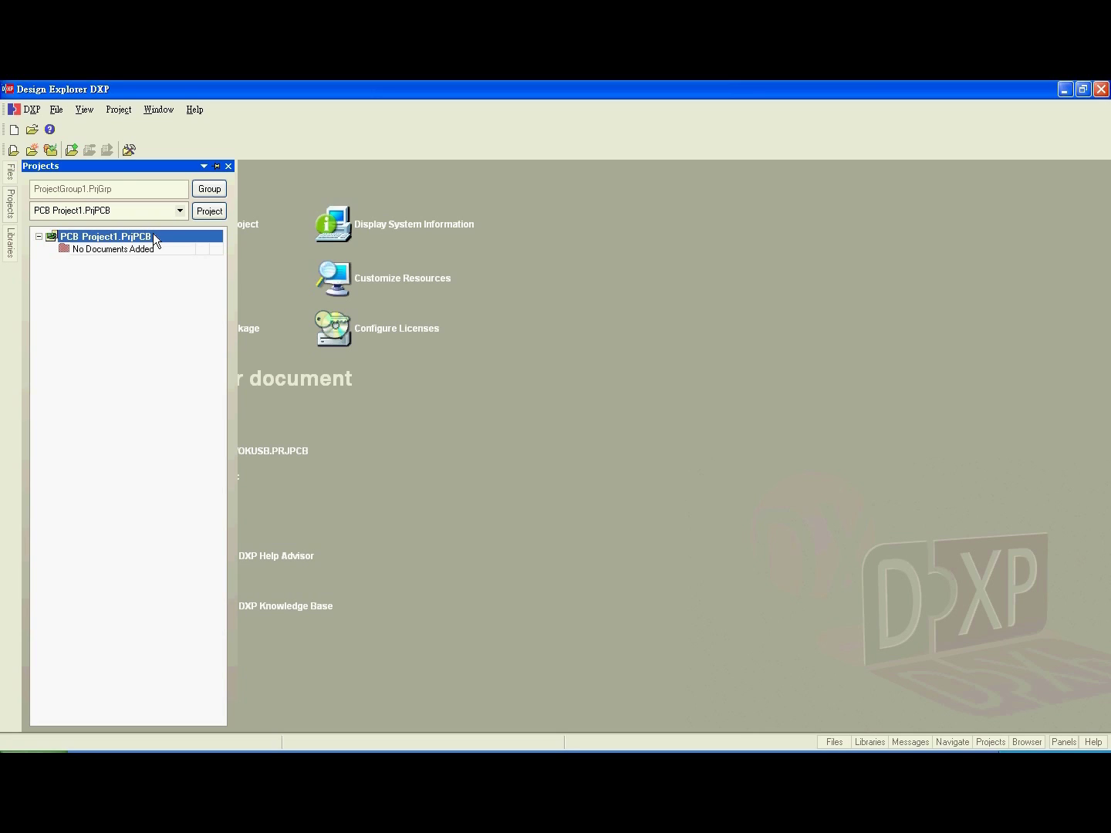
# Step: Save the new PCB project as usb in the usb folder on the desktop
pyautogui.rightClick(153, 234)
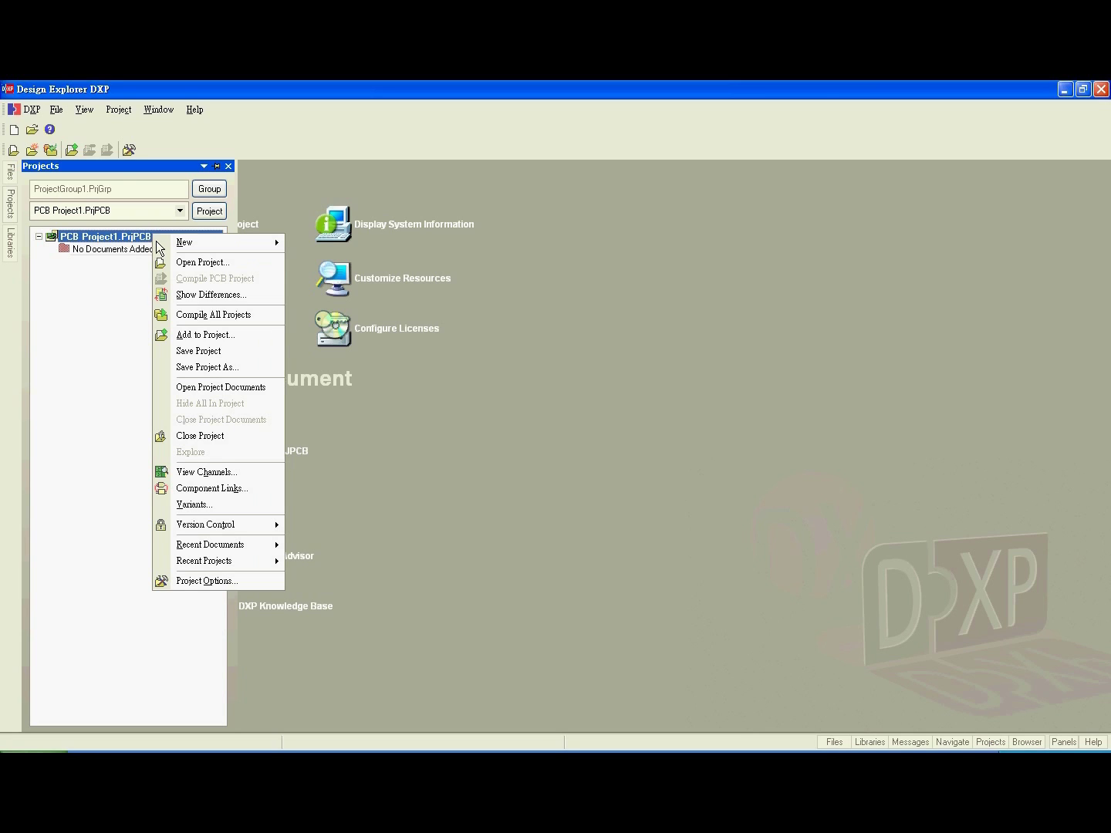
pyautogui.click(220, 366)
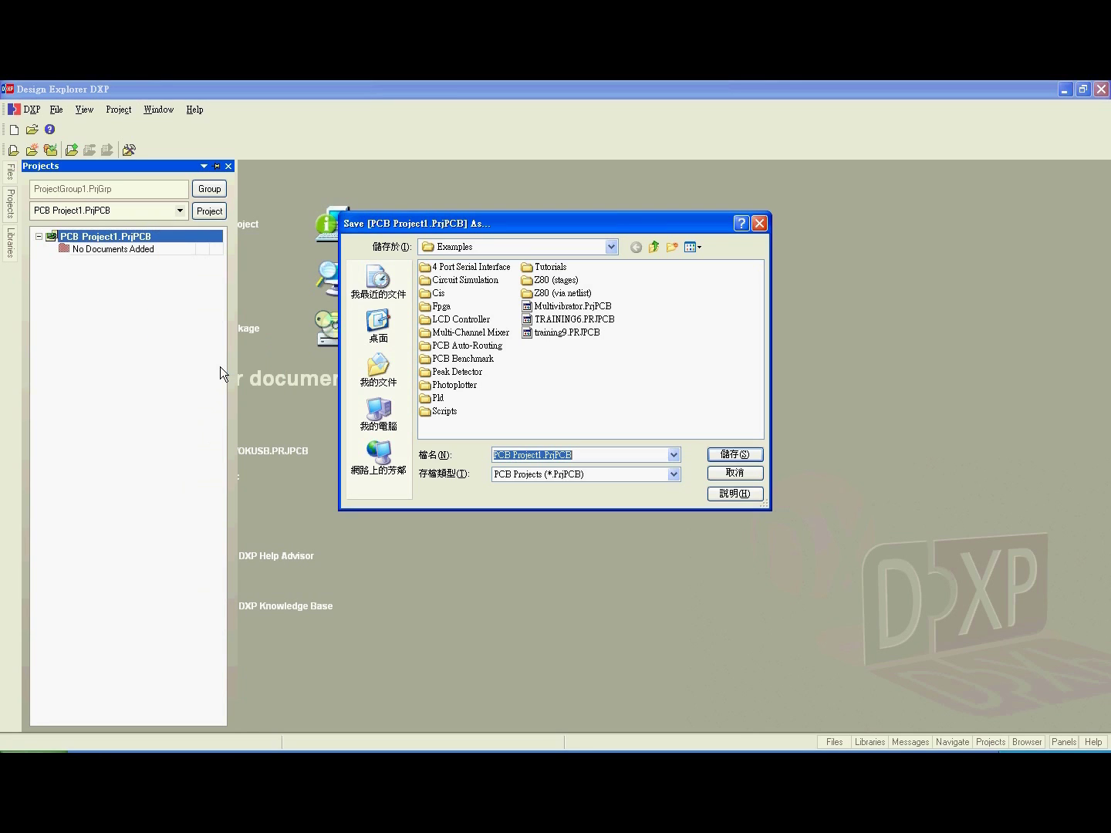
pyautogui.click(378, 328)
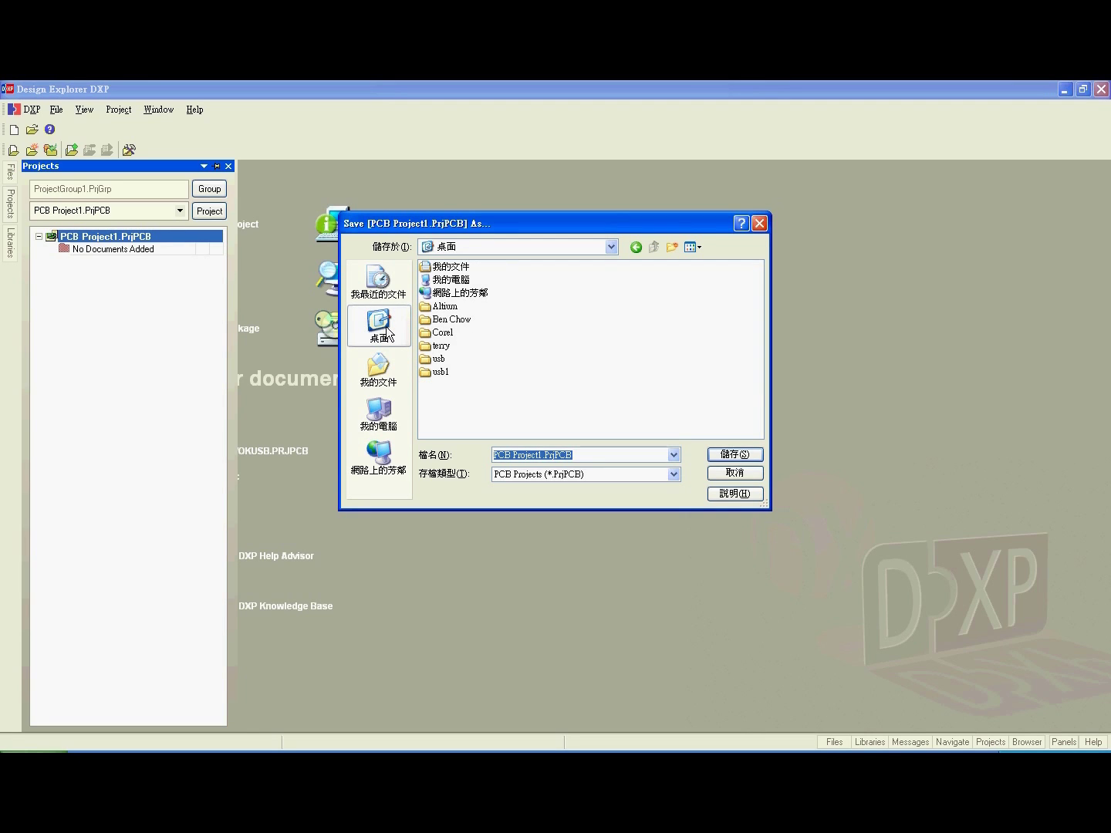
pyautogui.doubleClick(429, 361)
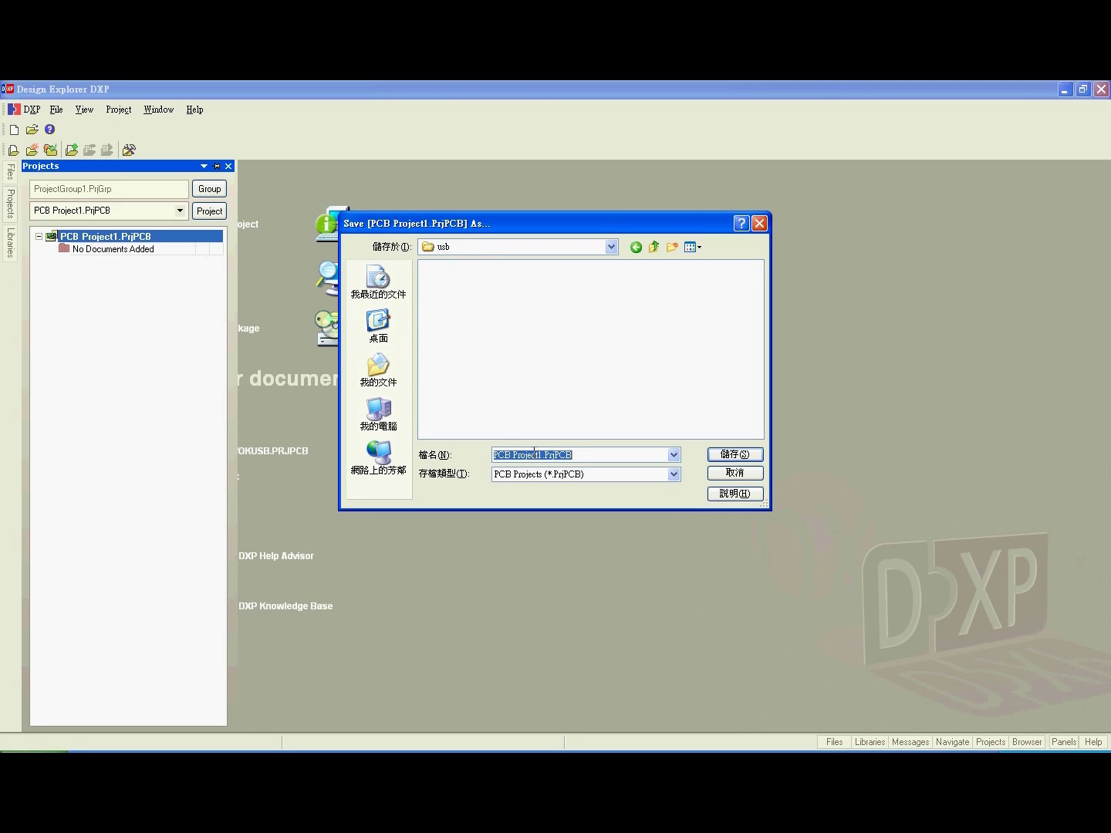
pyautogui.moveTo(540, 455); pyautogui.dragTo(493, 454)
pyautogui.write('usb')
pyautogui.press('Return')
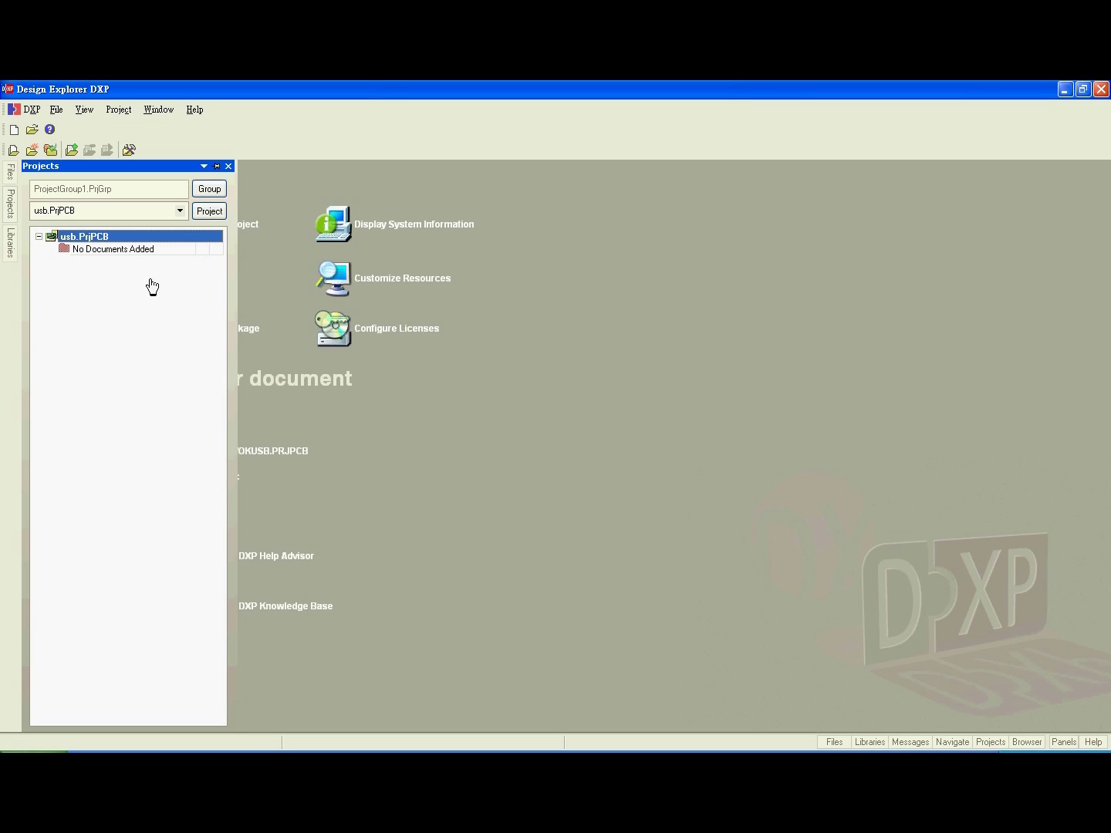
# Step: Add a new schematic document to the usb.PrjPCB project
pyautogui.rightClick(164, 235)
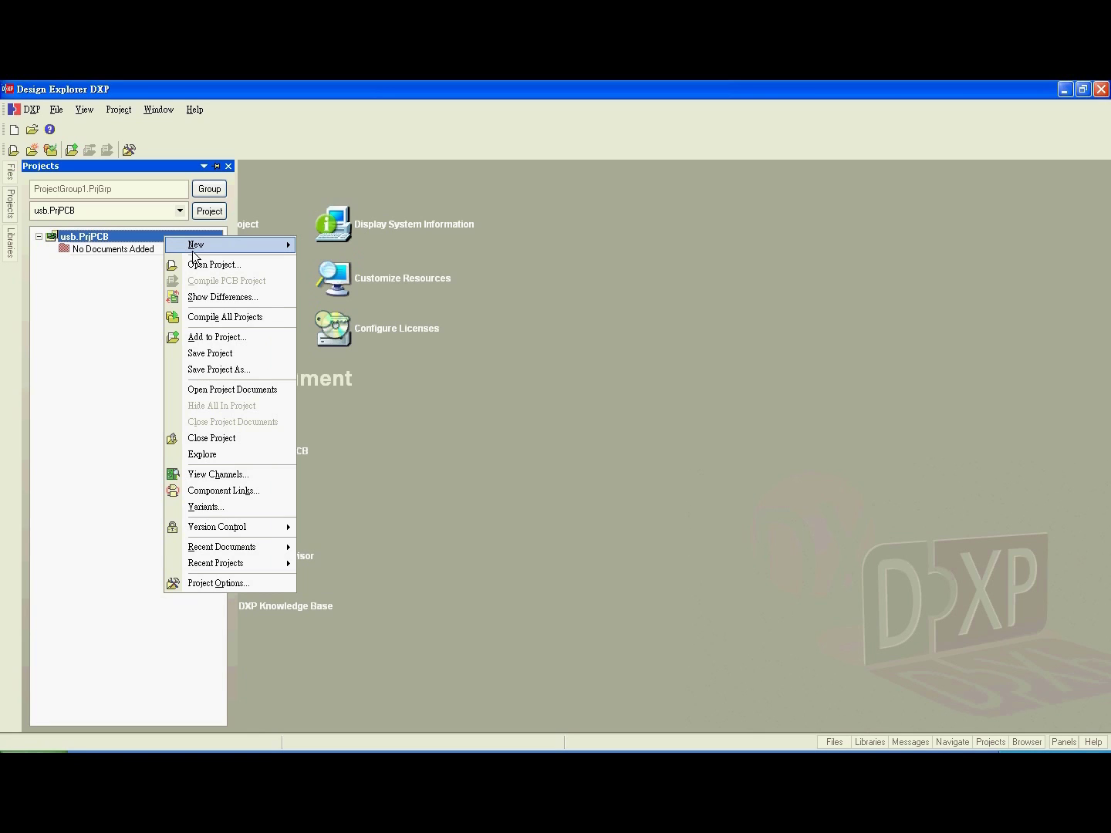
pyautogui.moveTo(286, 244)
pyautogui.click(337, 245)
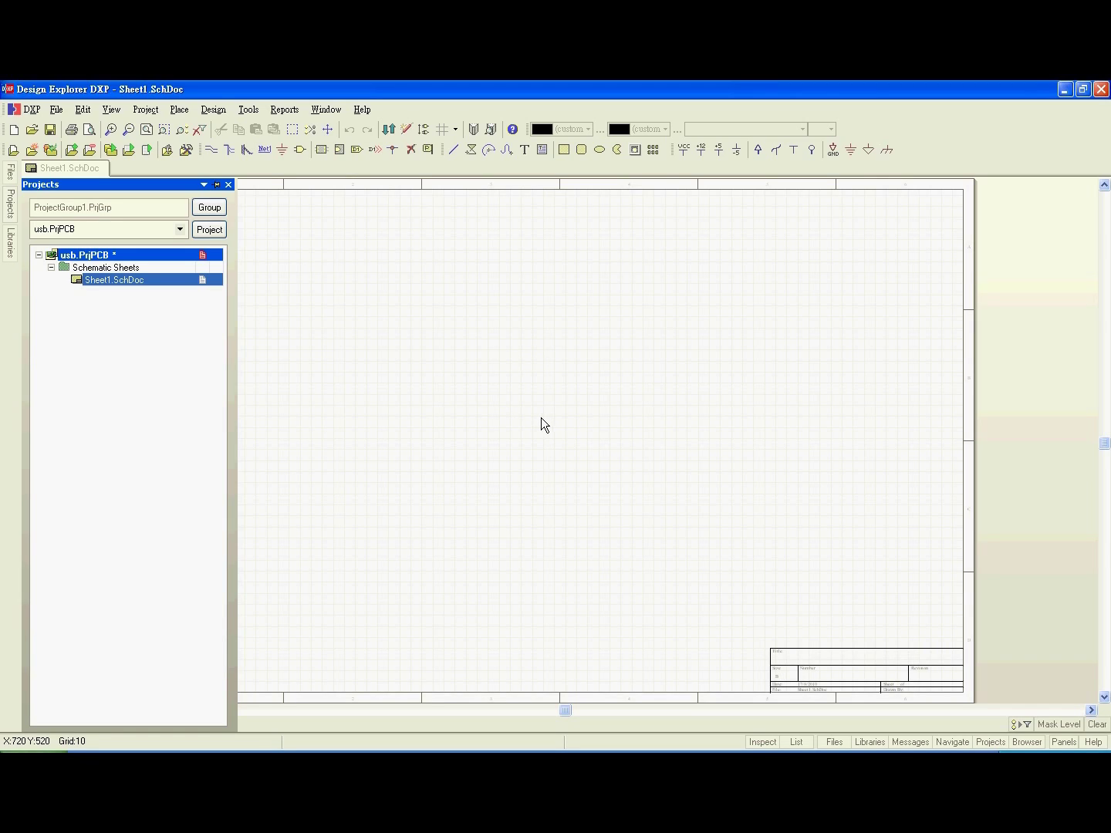
# Step: Set the schematic sheet's standard style to A4 in the document options
pyautogui.rightClick(538, 328)
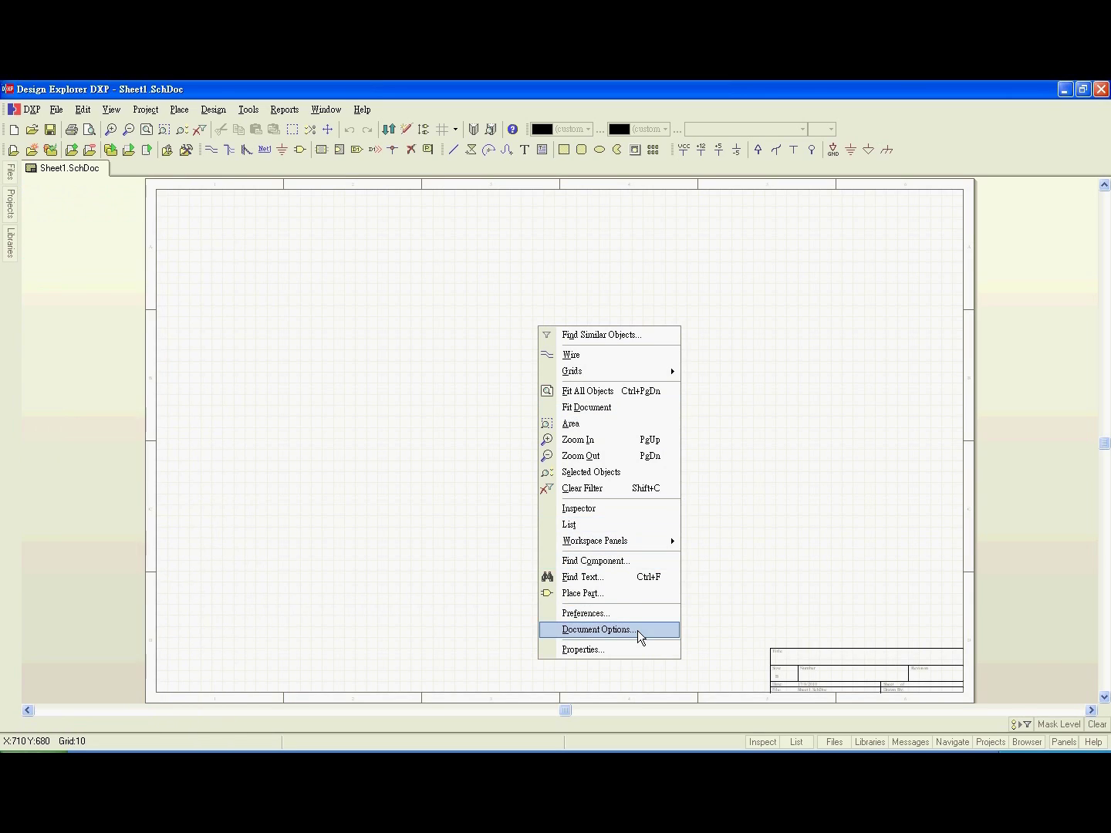
pyautogui.click(638, 630)
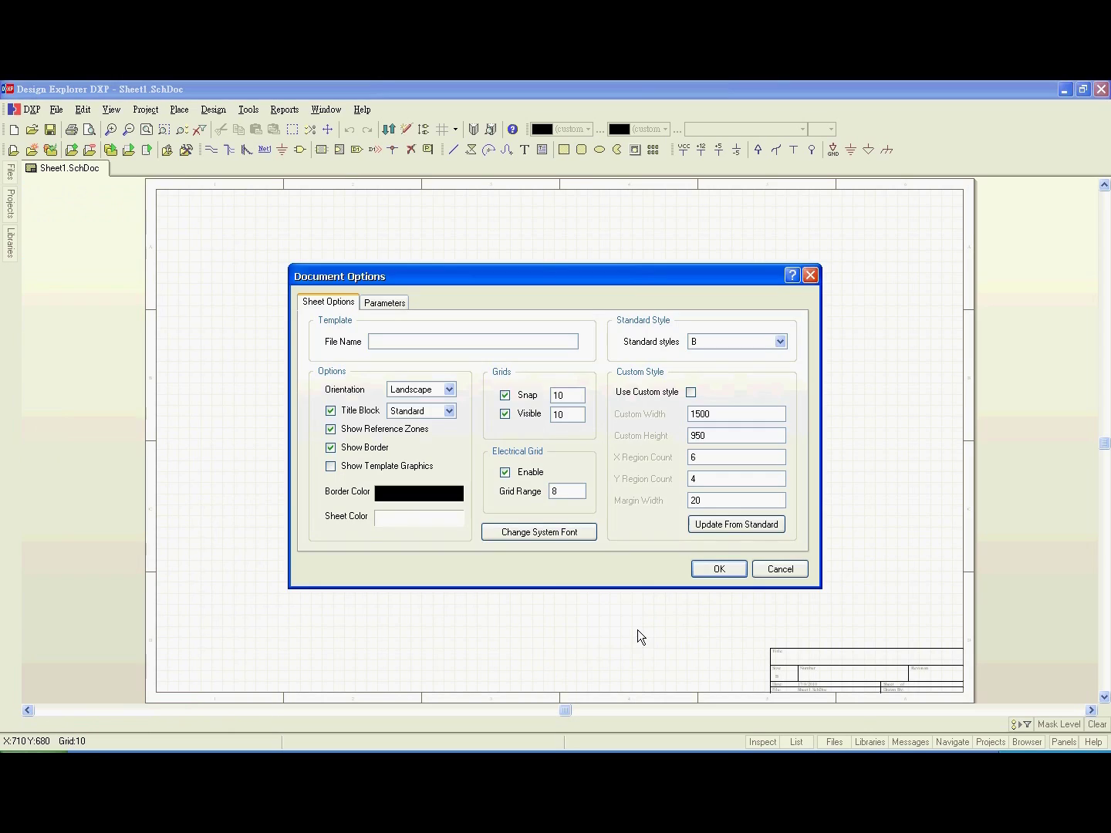
pyautogui.click(779, 340)
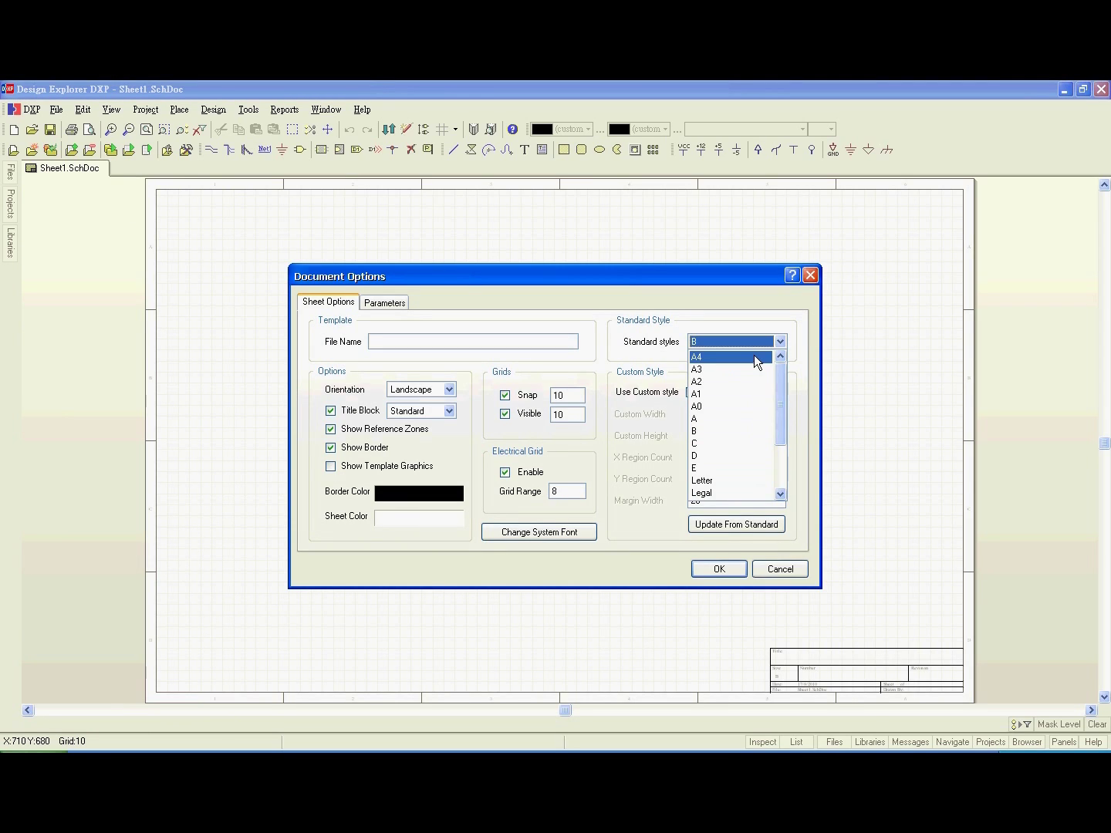
pyautogui.click(753, 355)
pyautogui.click(722, 567)
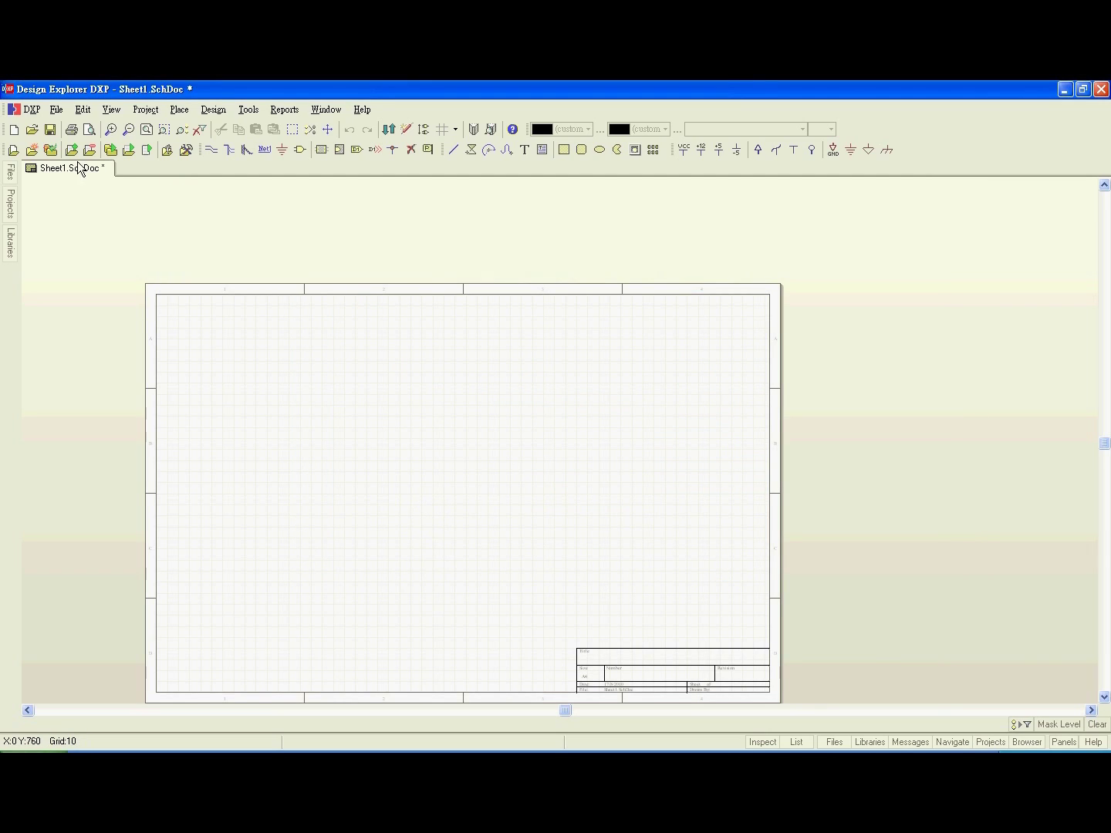
pyautogui.click(111, 113)
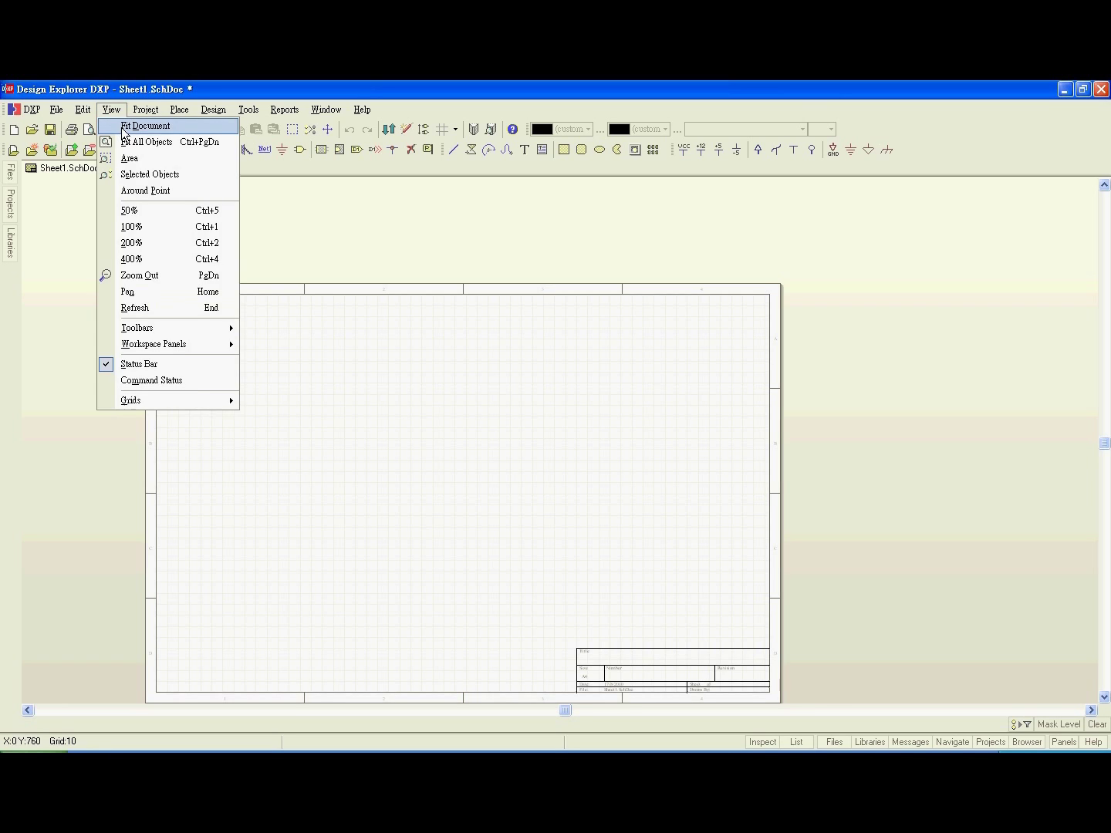
pyautogui.click(125, 126)
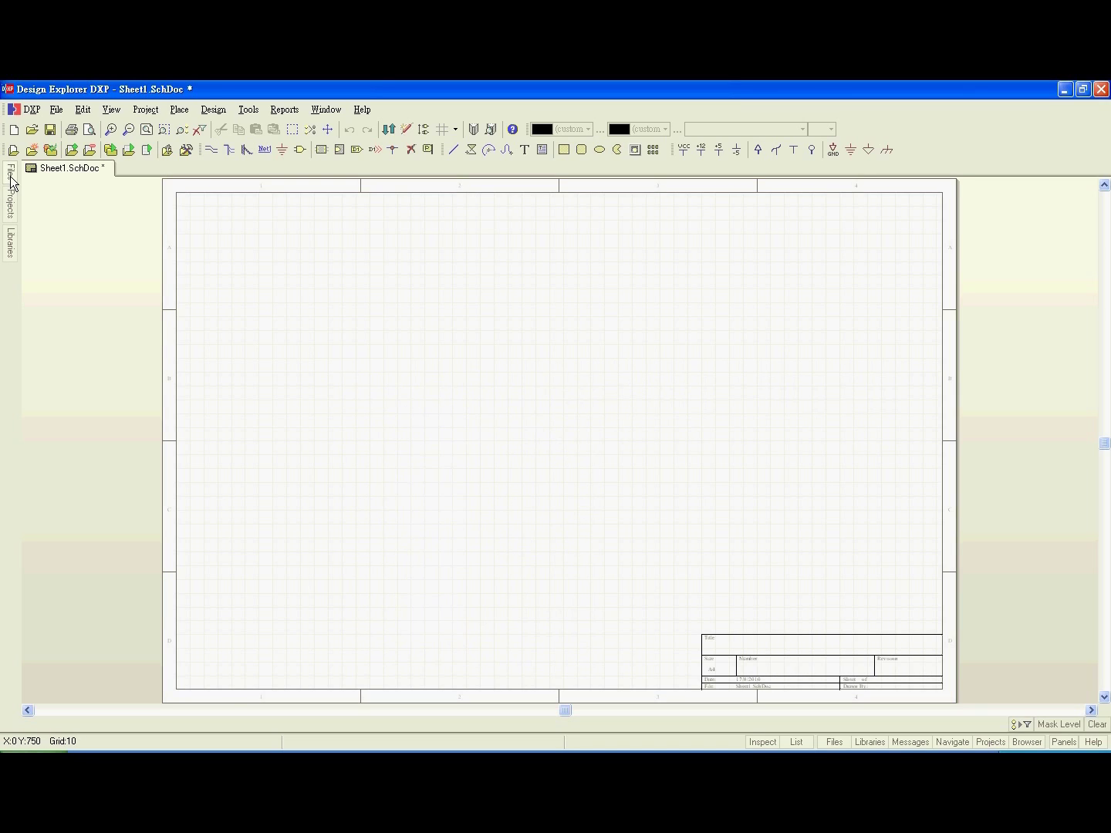
# Step: Save the new schematic sheet as usb in the project's usb folder
pyautogui.moveTo(12, 204)
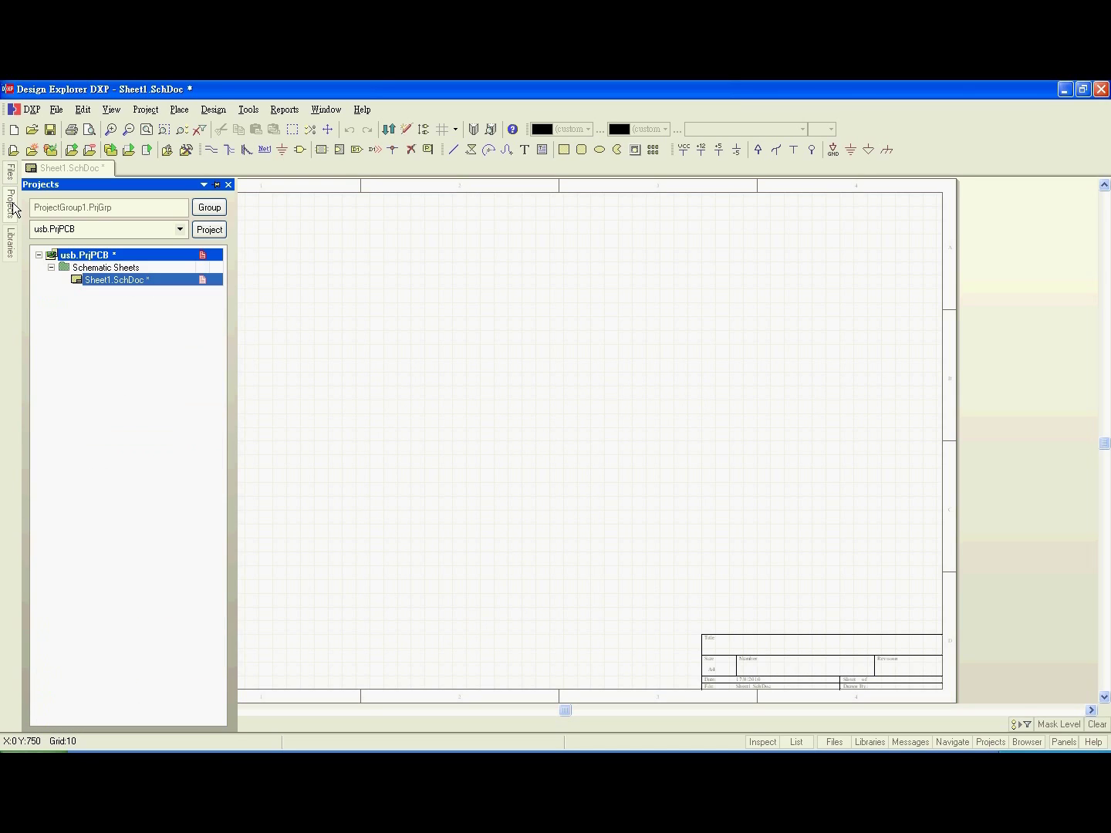
pyautogui.rightClick(185, 281)
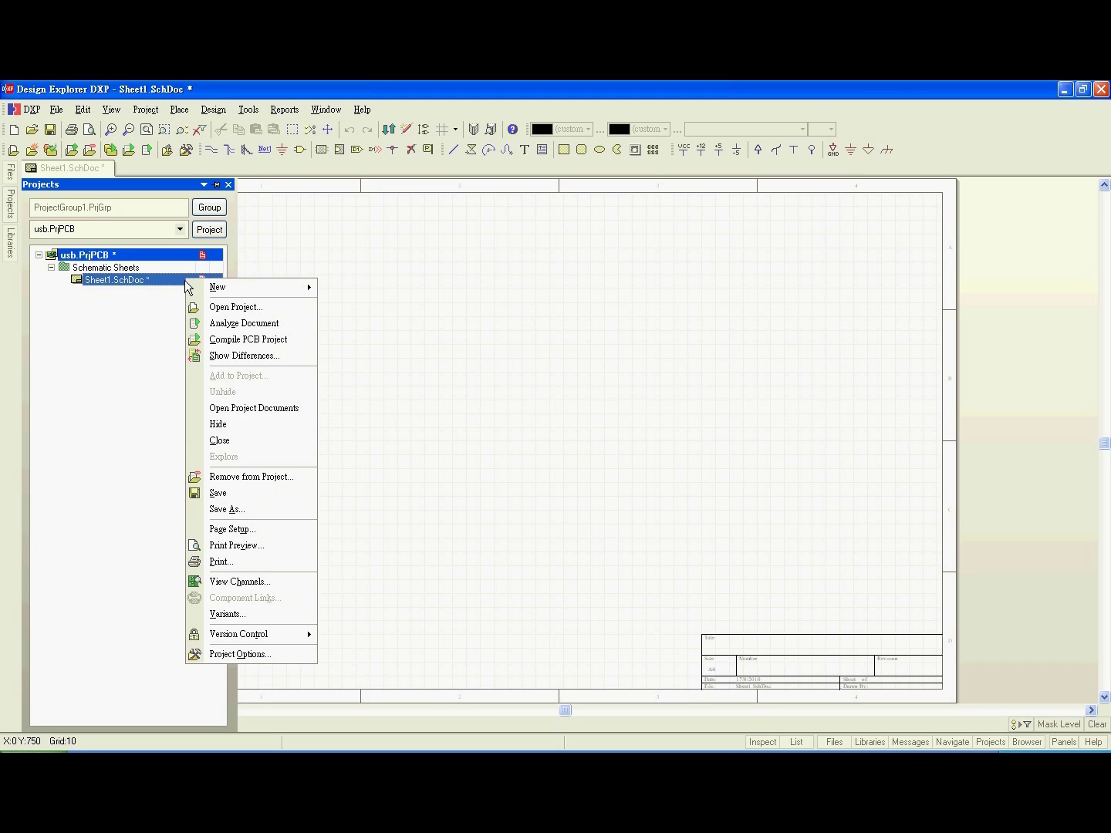
pyautogui.click(225, 510)
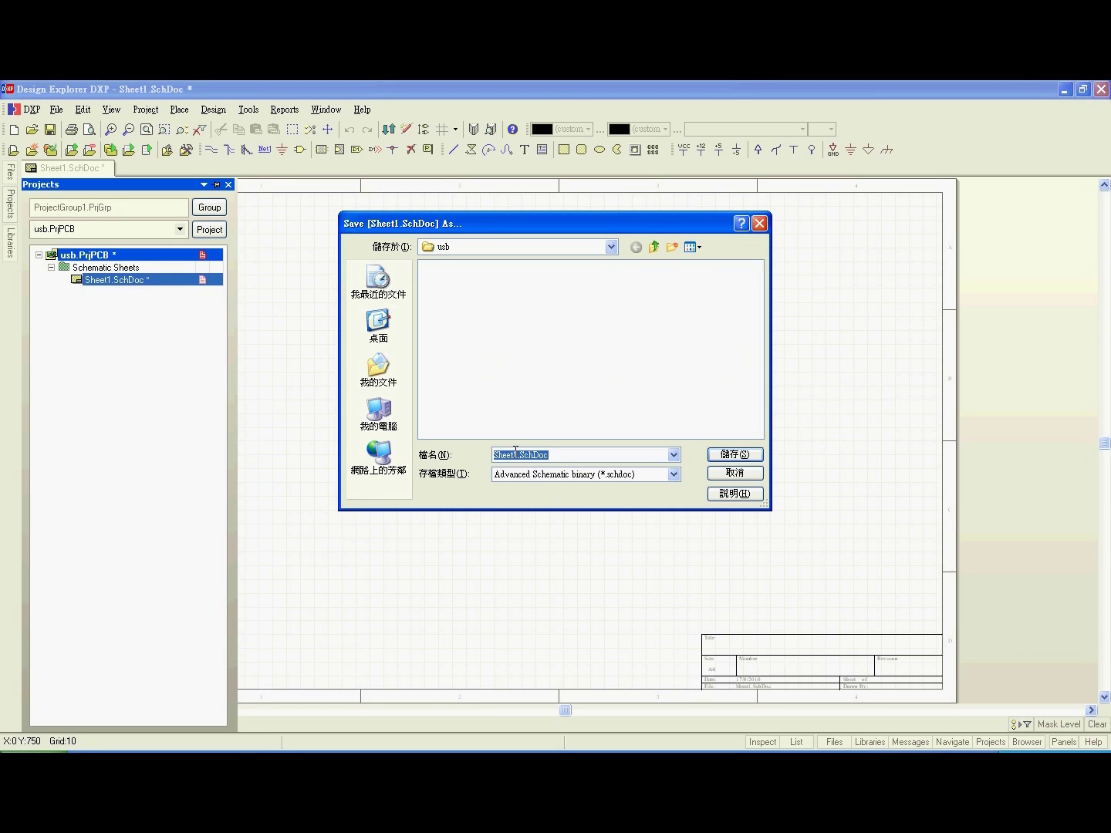
pyautogui.moveTo(518, 454); pyautogui.dragTo(441, 452)
pyautogui.write('usb')
pyautogui.press('Return')
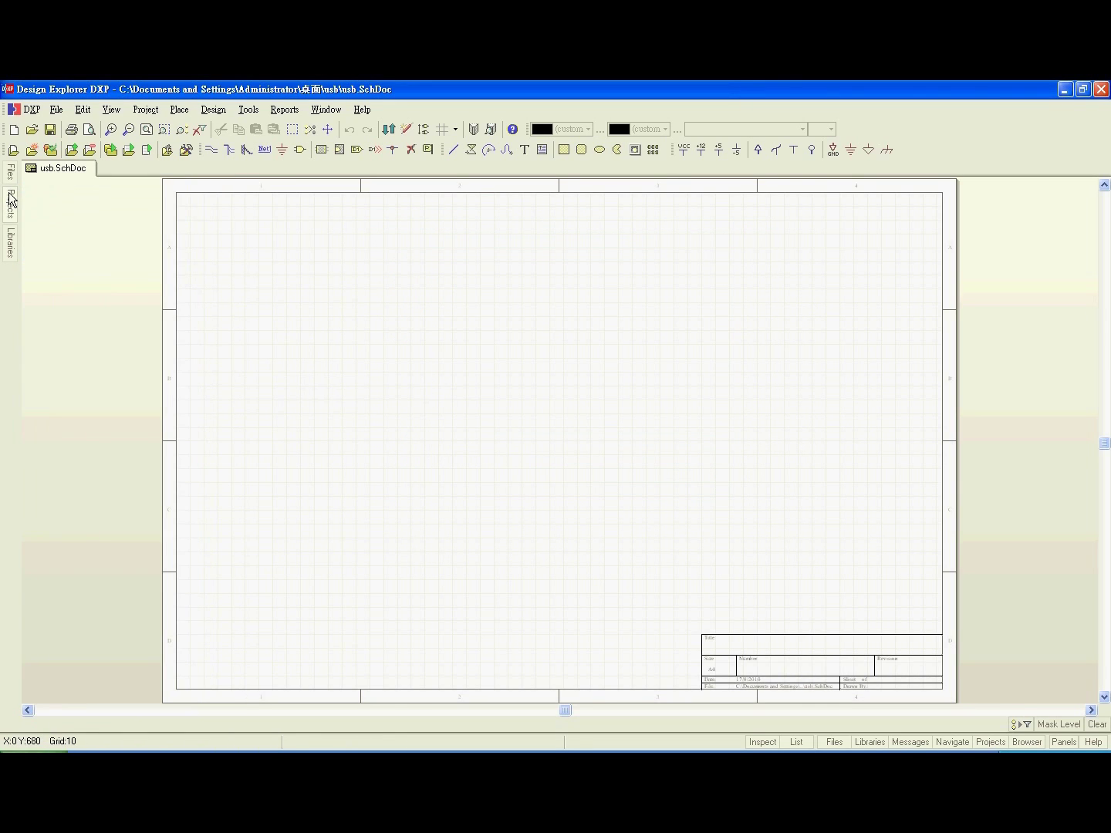
# Step: Add a new PCB document to the usb.PrjPCB project
pyautogui.rightClick(149, 254)
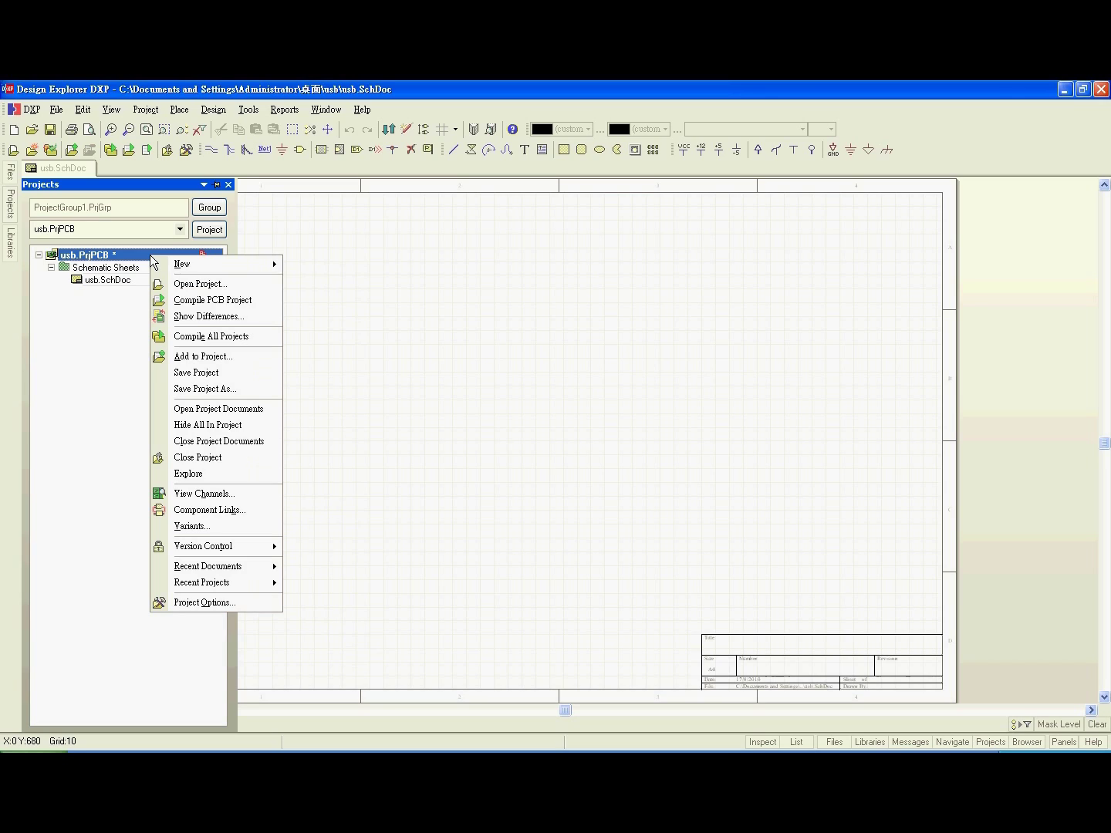
pyautogui.moveTo(184, 265)
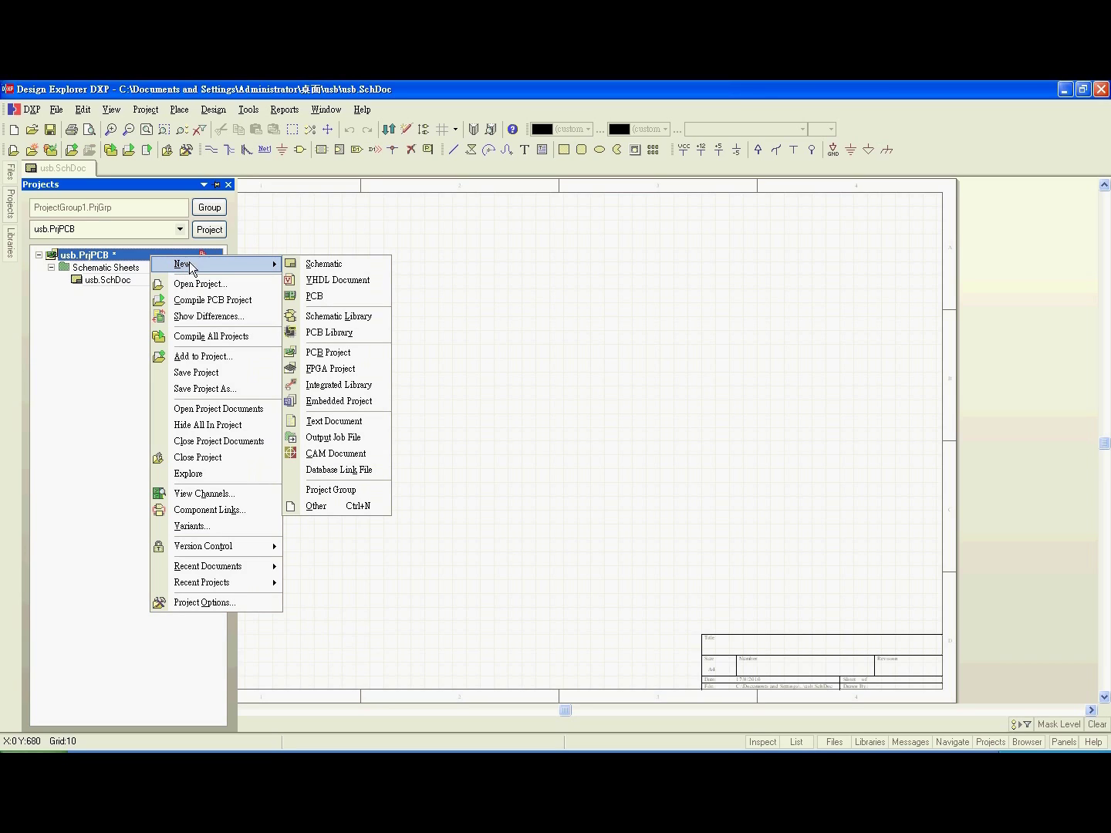
pyautogui.click(329, 297)
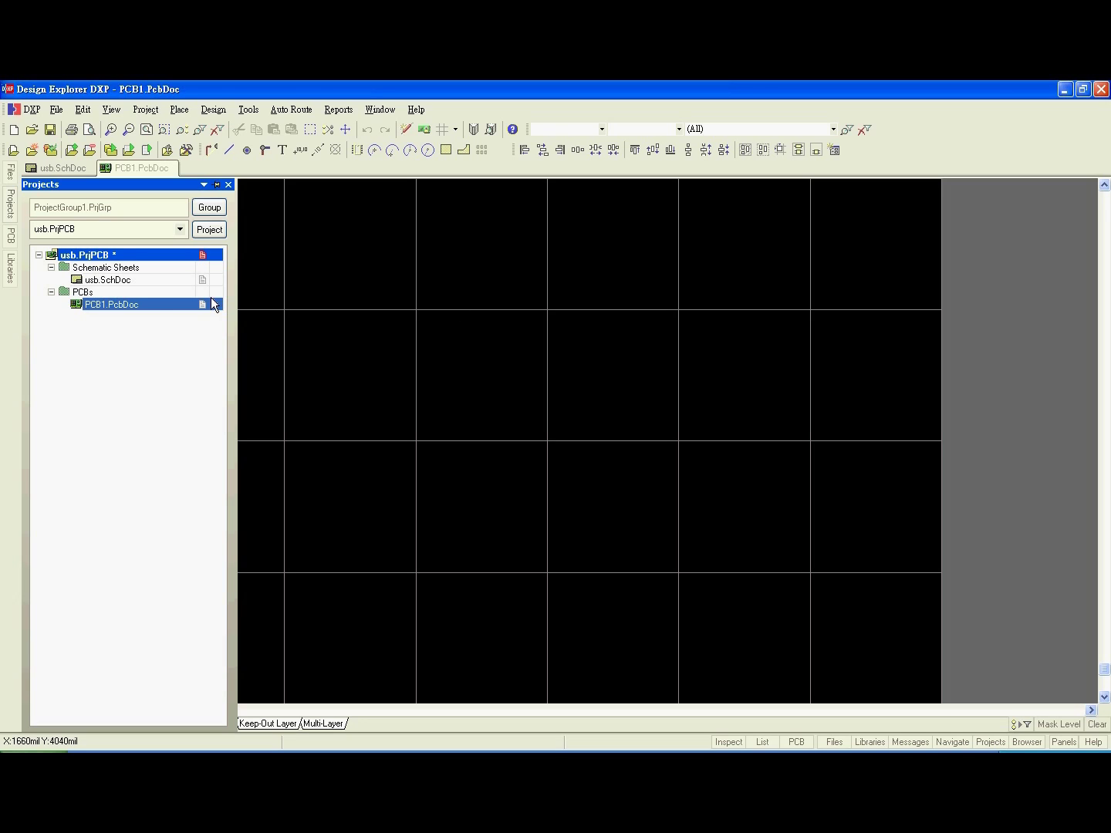
# Step: Save the new PCB document as usb.PcbDoc in the project's usb folder
pyautogui.rightClick(183, 305)
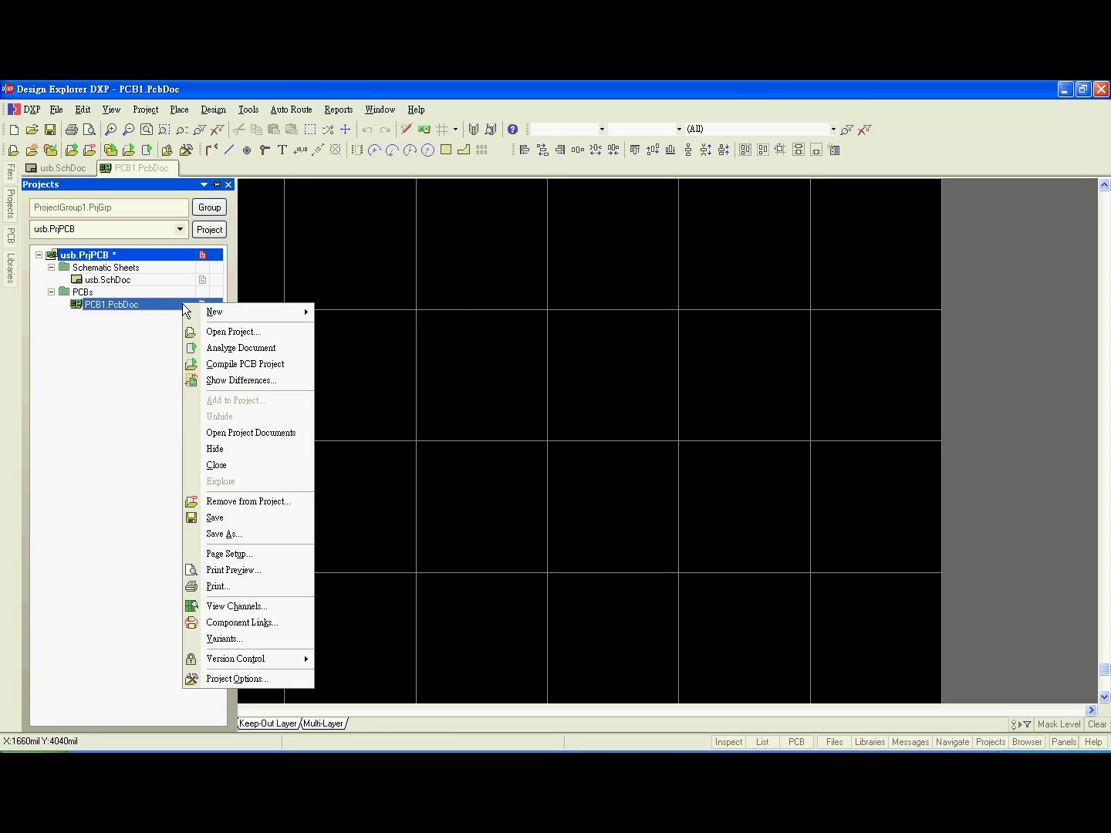
pyautogui.click(262, 532)
pyautogui.moveTo(514, 454); pyautogui.dragTo(467, 449)
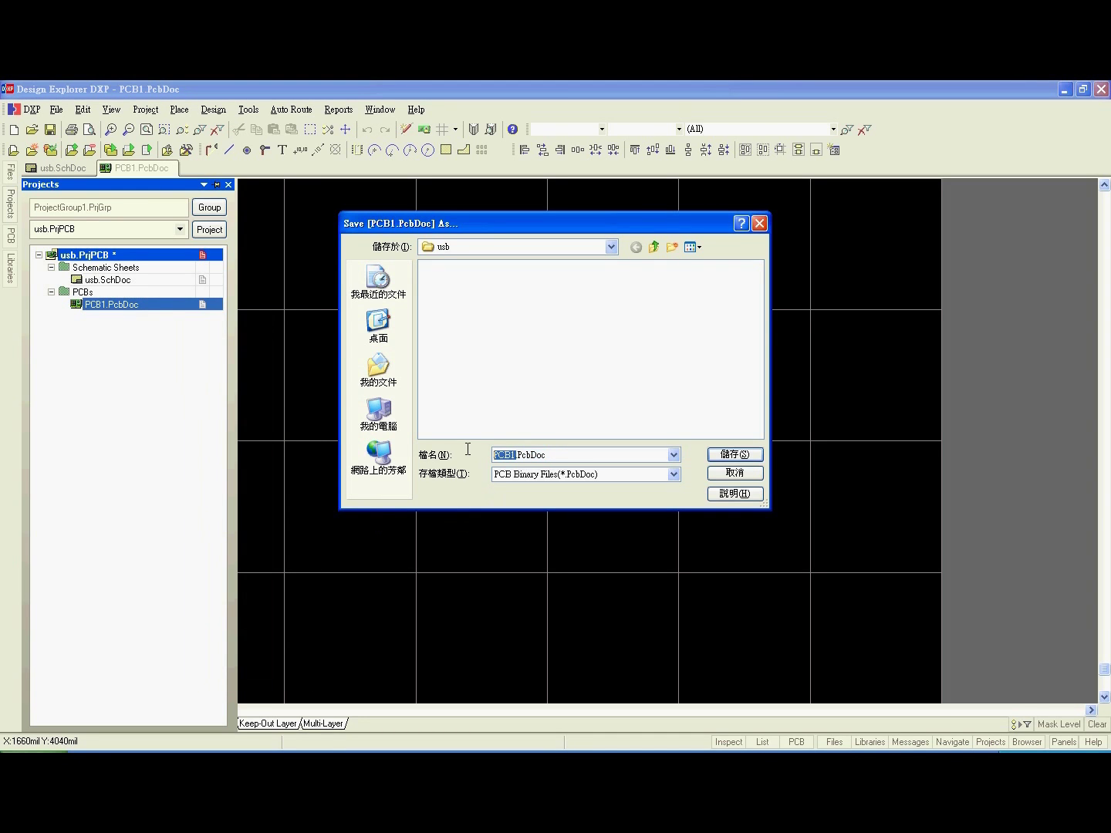
pyautogui.write('usb')
pyautogui.click(733, 454)
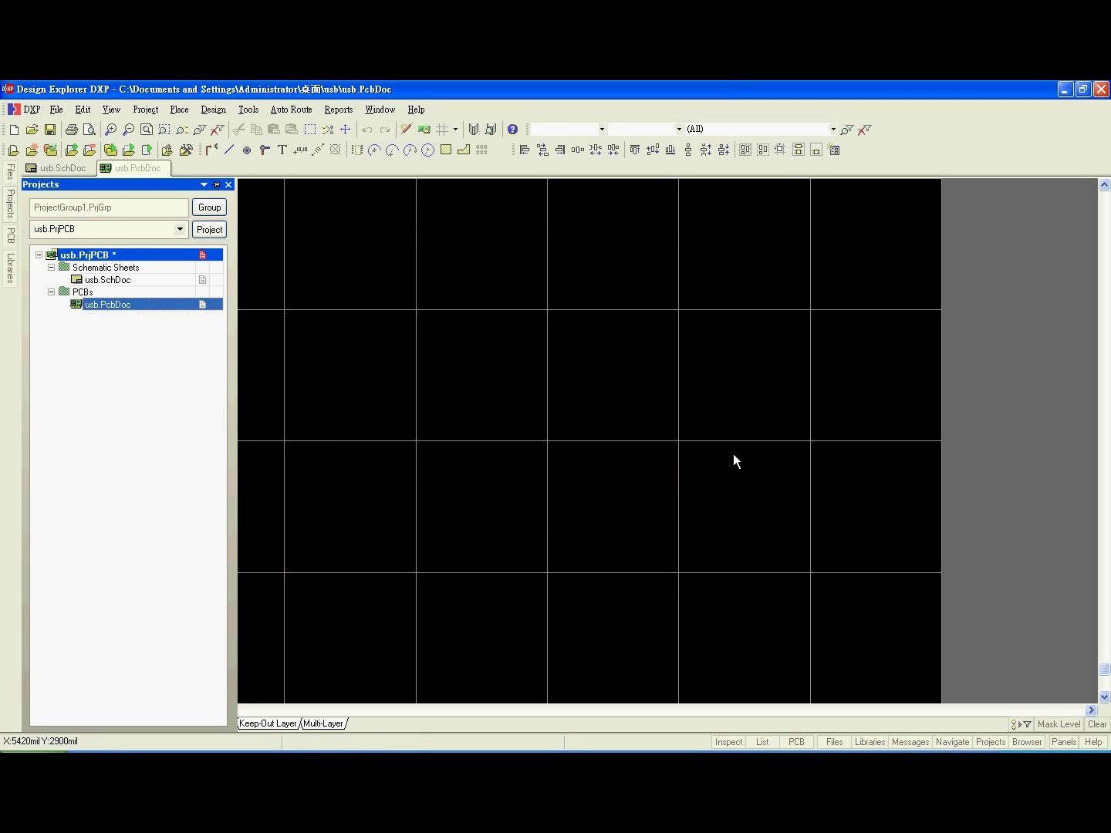
# Step: Add a new schematic library to the usb.PrjPCB project
pyautogui.rightClick(173, 255)
pyautogui.moveTo(198, 266)
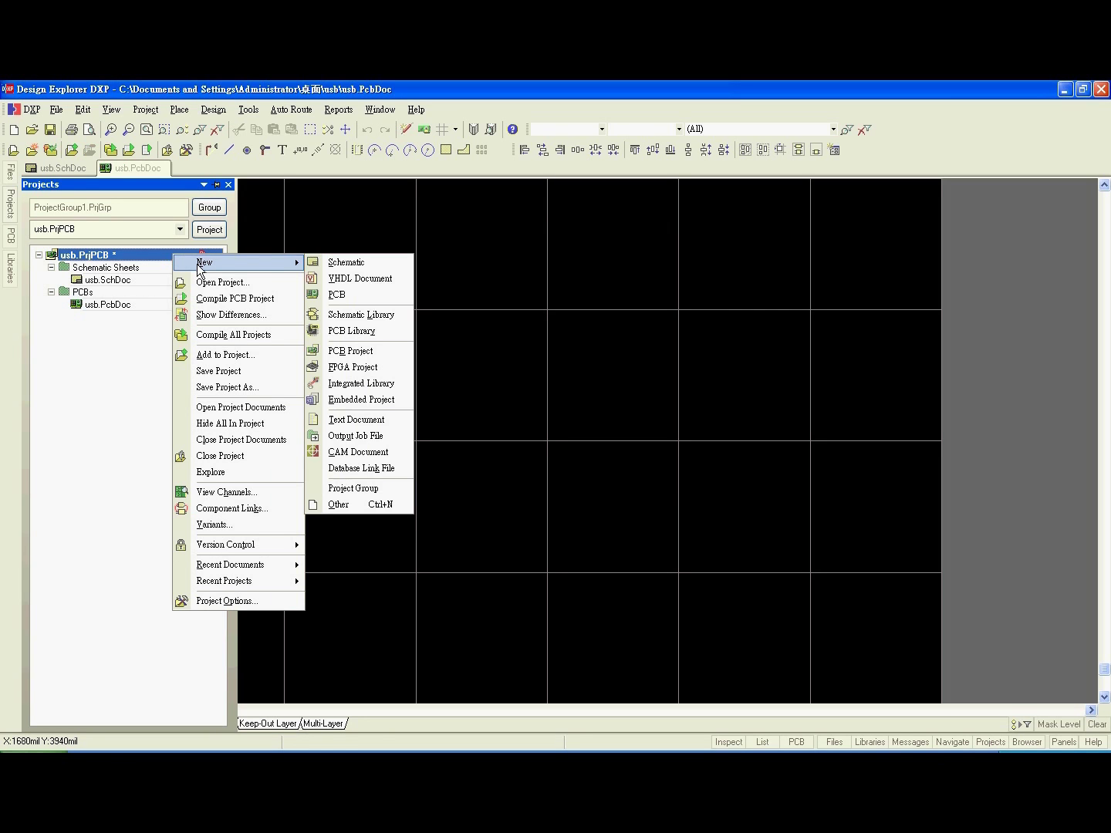
pyautogui.click(354, 317)
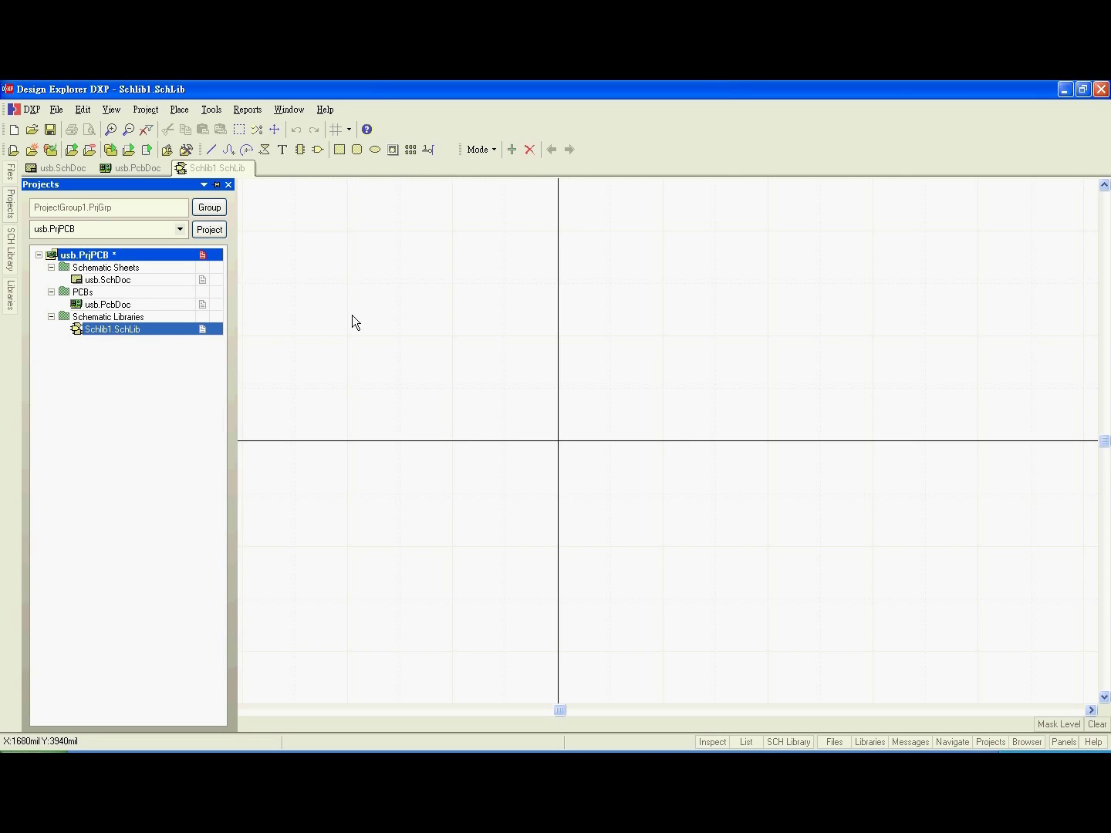
# Step: Save the new schematic library as usb in the project's usb folder
pyautogui.rightClick(162, 330)
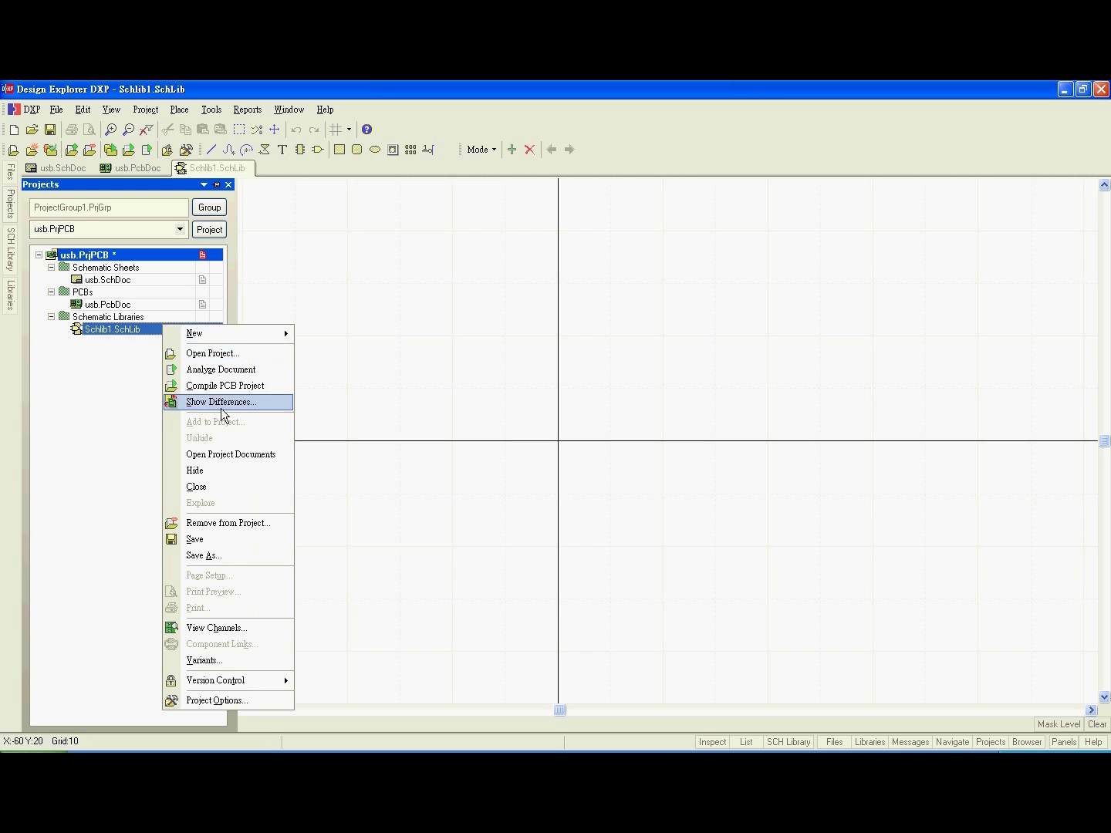
pyautogui.click(230, 556)
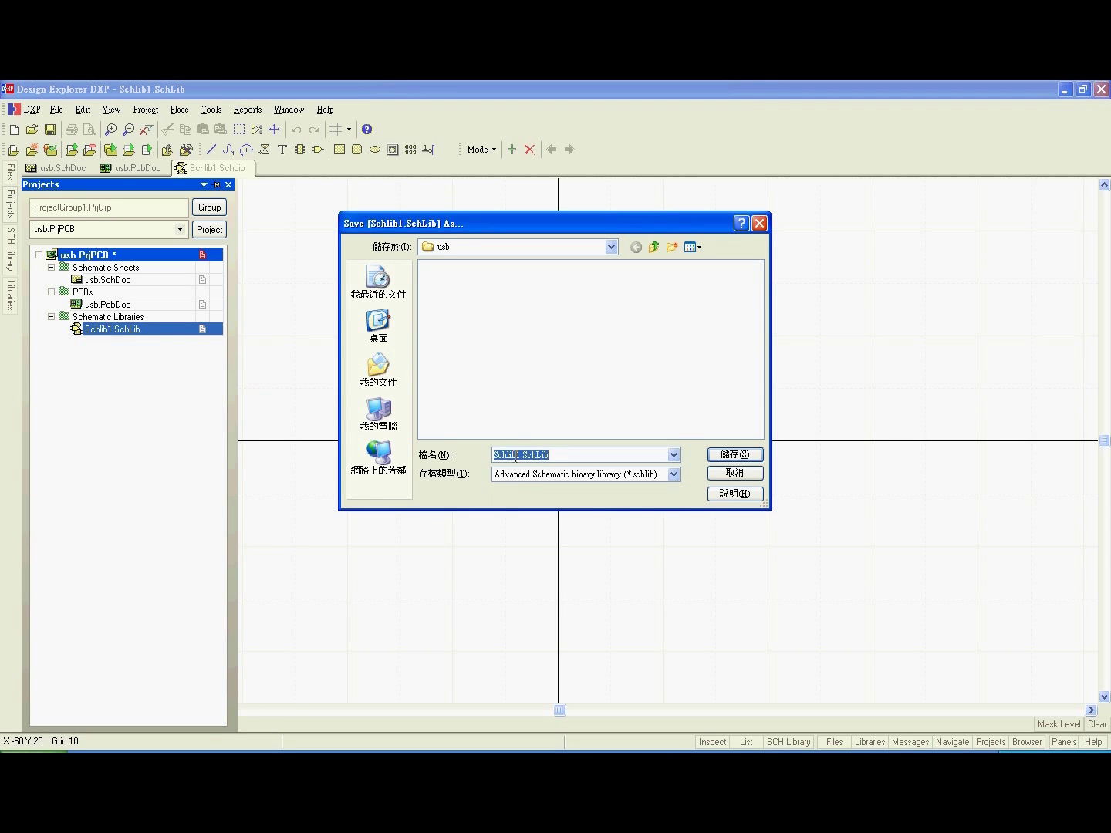
pyautogui.hotkey('shift', 'Left')
pyautogui.hotkey('shift', 'Left')
pyautogui.hotkey('shift', 'Left')
pyautogui.hotkey('shift', 'Left')
pyautogui.hotkey('shift', 'Left')
pyautogui.hotkey('shift', 'Left')
pyautogui.hotkey('shift', 'Left')
pyautogui.write('usb')
pyautogui.press('Return')
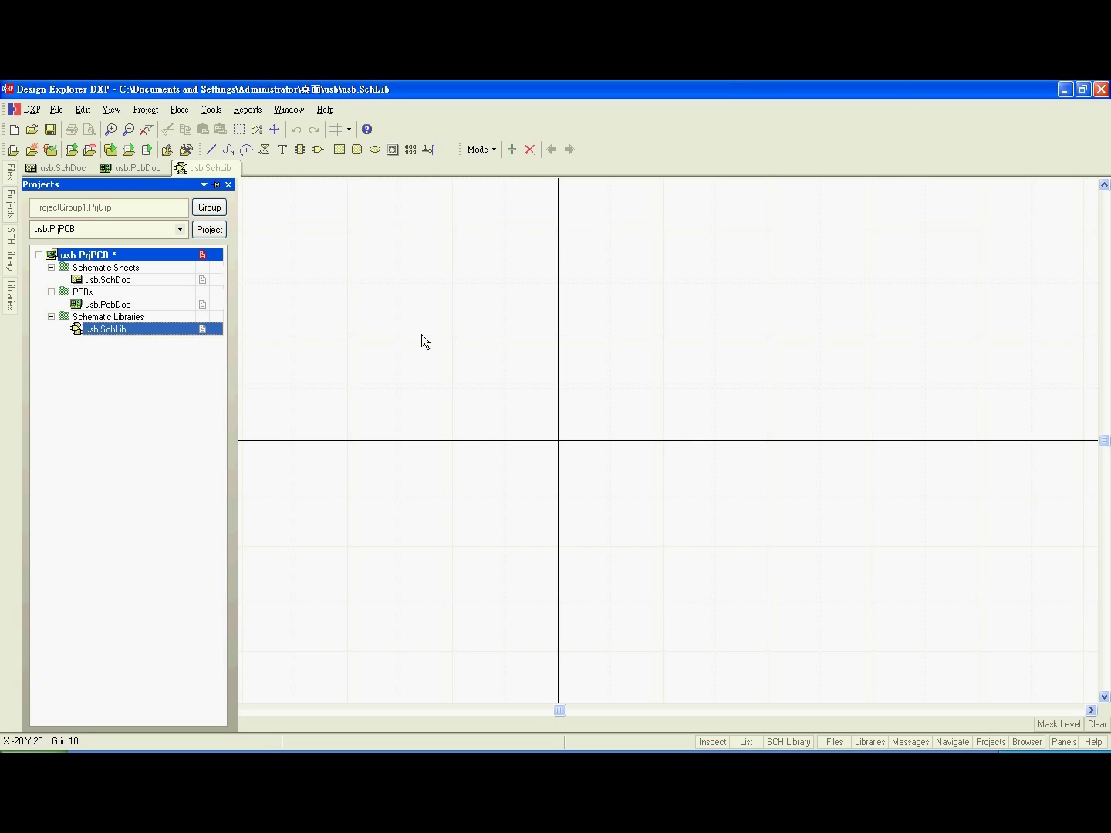
# Step: Bring up the available commands for the usb.PrjPCB project
pyautogui.rightClick(186, 259)
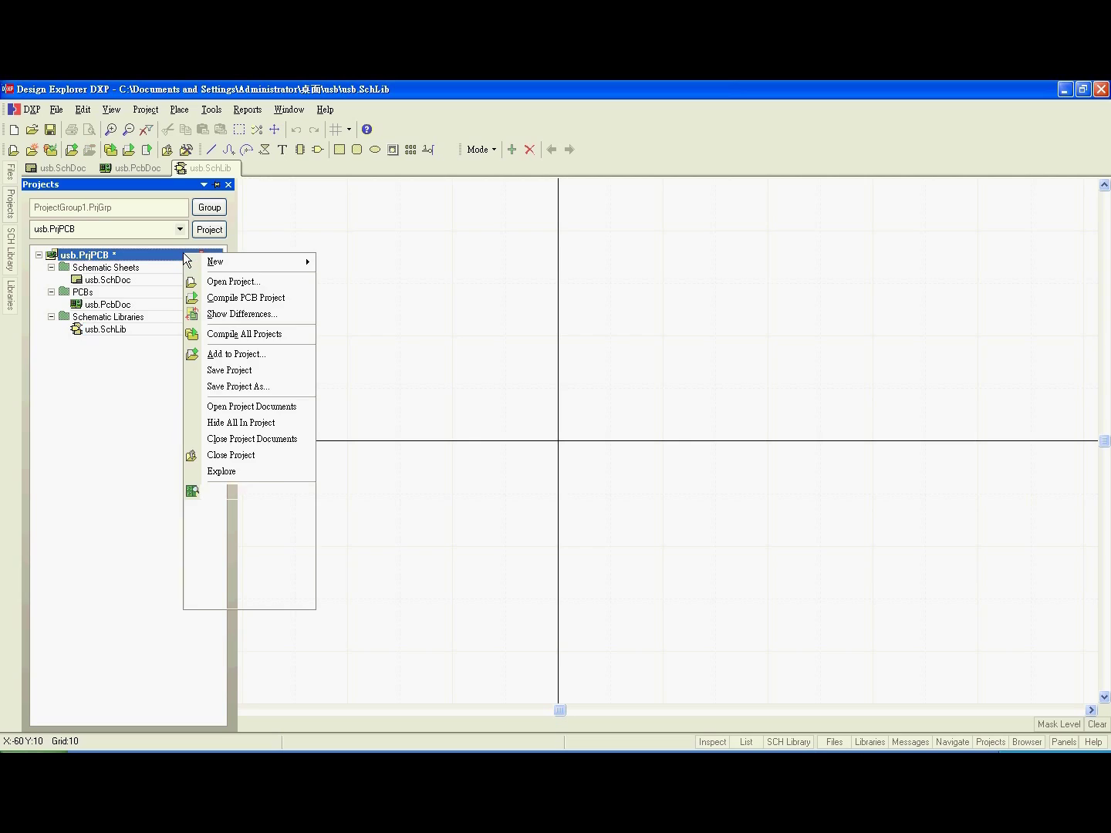